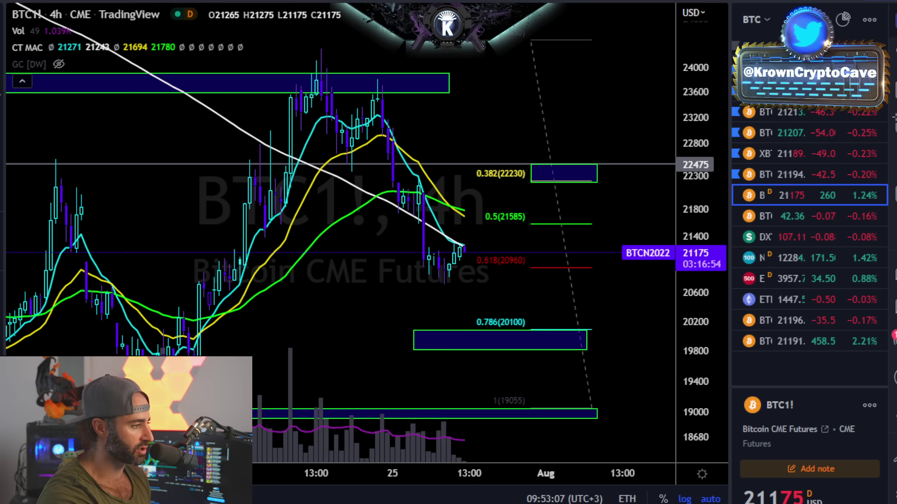
Draw a small rectangle from about 21685 to 21565 just ahead of the latest candles, and hide all drawings.
{"action": "left_click", "coordinate": [449, 217]}
{"action": "left_click", "coordinate": [484, 225]}
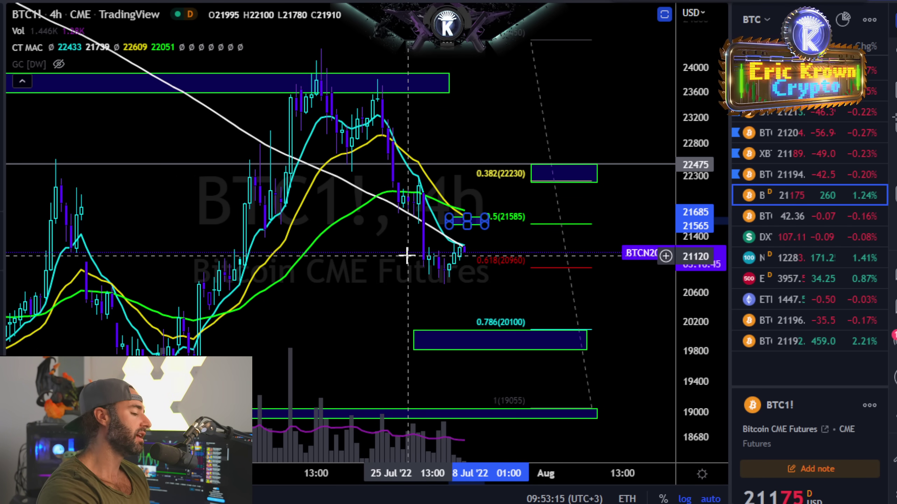
{"action": "key", "text": "ctrl+alt+h"}
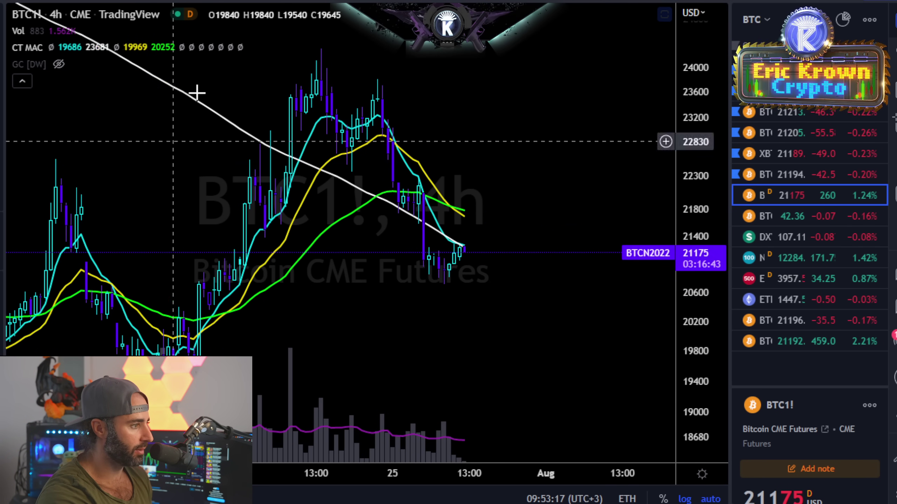
Switch BTC1! to the daily timeframe, show all panes, and examine the CT Rsi Div V6 pane full-size before restoring the layout.
{"action": "left_click", "coordinate": [233, 1]}
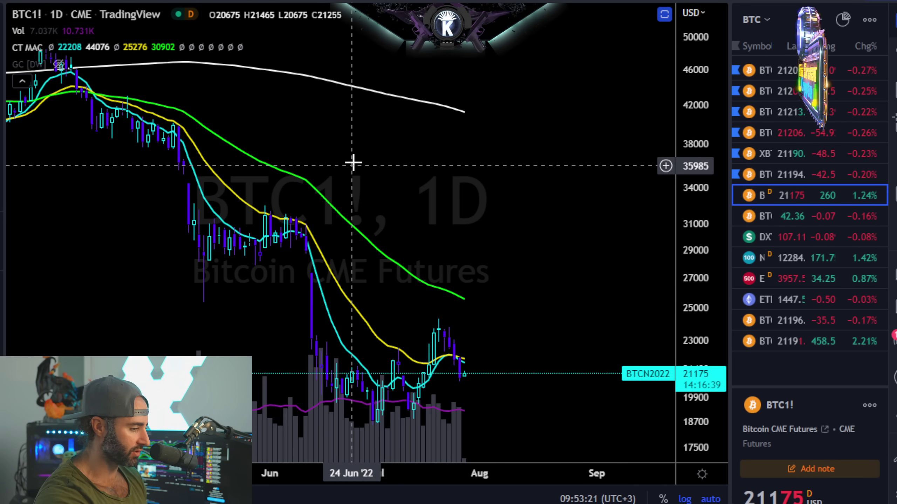
{"action": "double_click", "coordinate": [512, 195]}
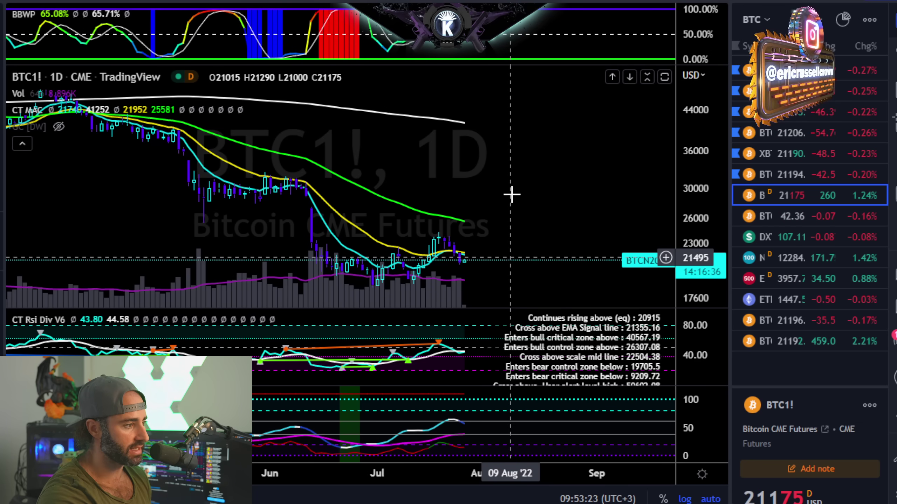
{"action": "double_click", "coordinate": [461, 318]}
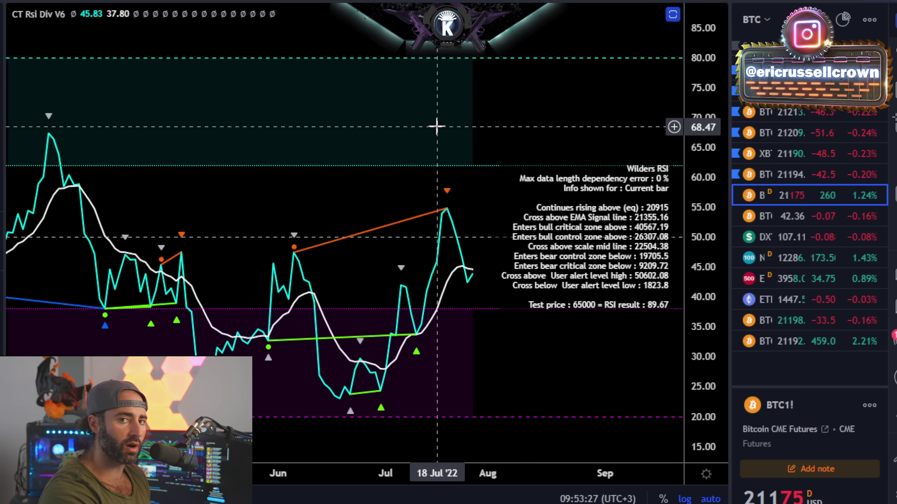
{"action": "double_click", "coordinate": [431, 100]}
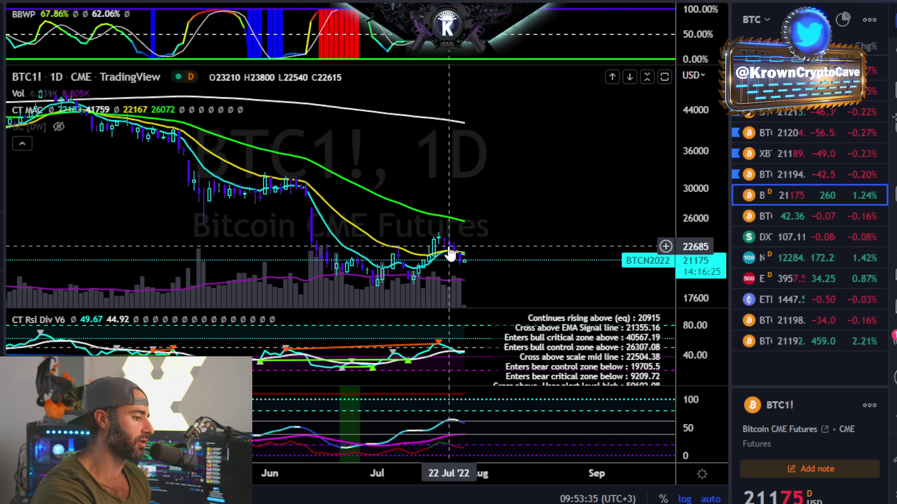
Switch BTC1! to the 2-day timeframe and inspect the CT Rsi Div V6 pane full-size, restoring the layout when done.
{"action": "scroll", "coordinate": [372, 145], "scroll_direction": "up", "scroll_amount": 3}
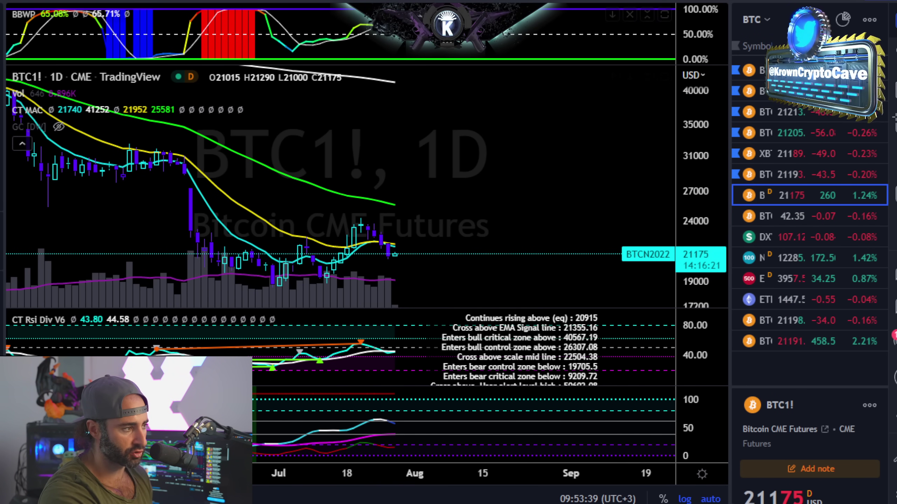
{"action": "left_click", "coordinate": [350, 1]}
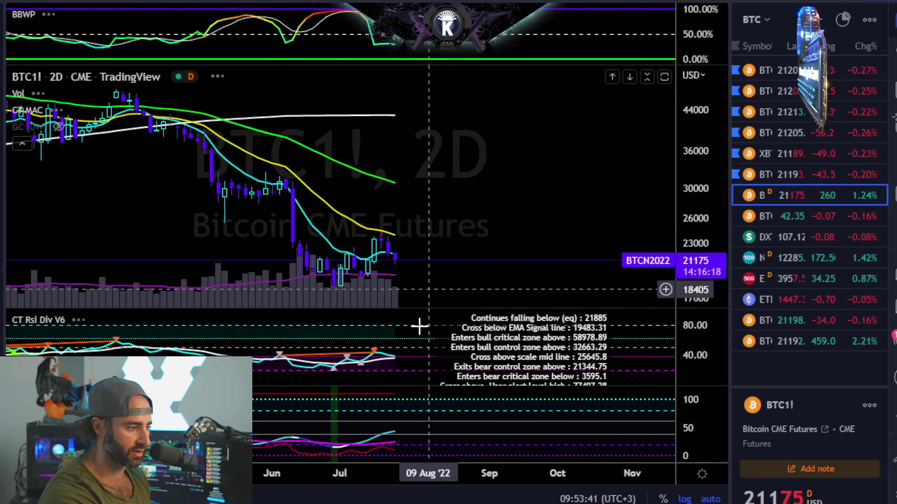
{"action": "double_click", "coordinate": [391, 332]}
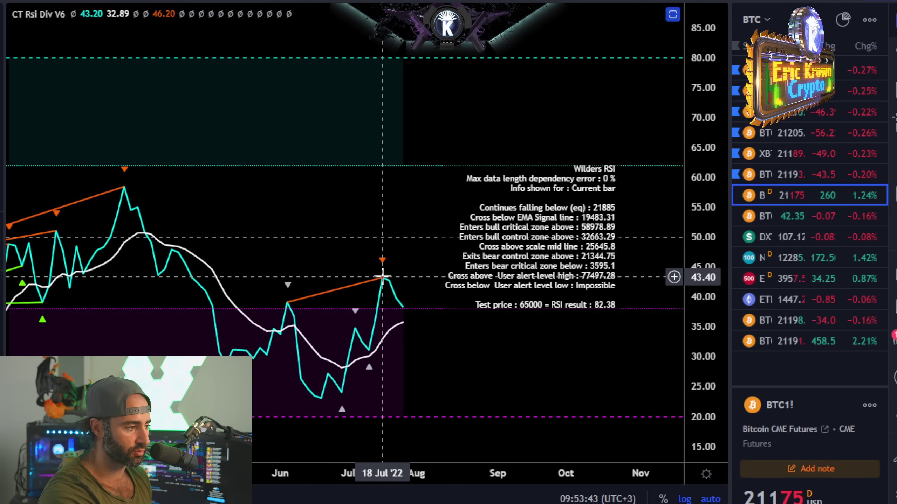
{"action": "double_click", "coordinate": [296, 198]}
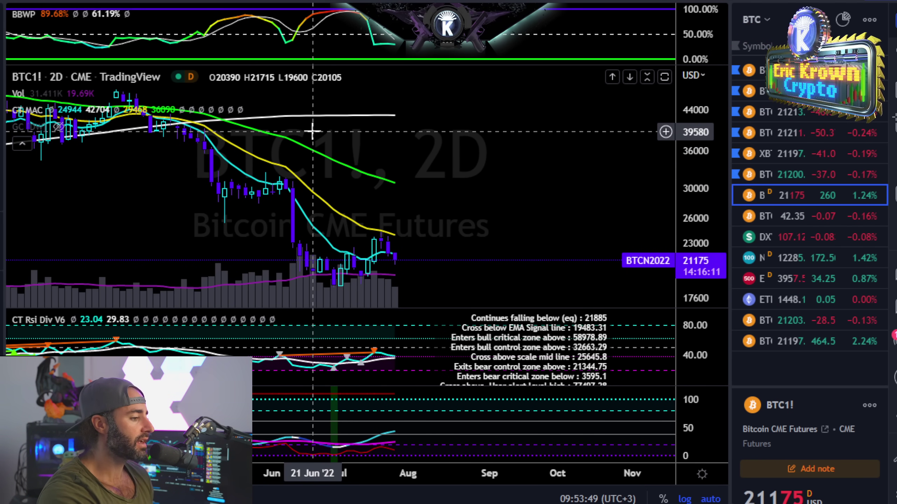
Return BTC1! to the daily timeframe and examine the BBWP pane full-size before restoring the layout.
{"action": "left_click", "coordinate": [338, 0]}
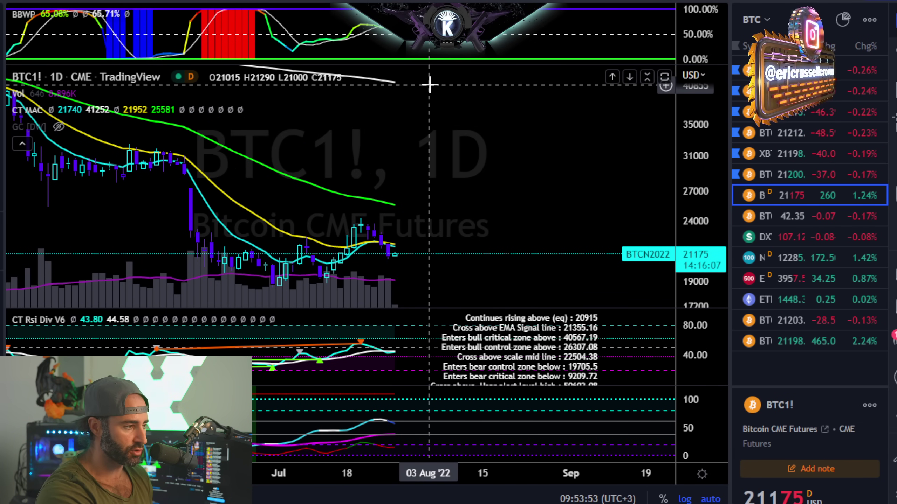
{"action": "double_click", "coordinate": [410, 48]}
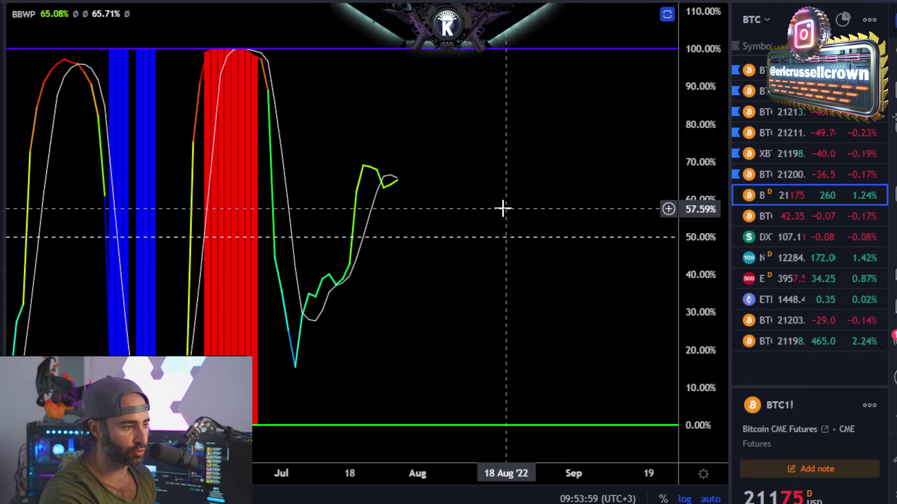
{"action": "double_click", "coordinate": [440, 126]}
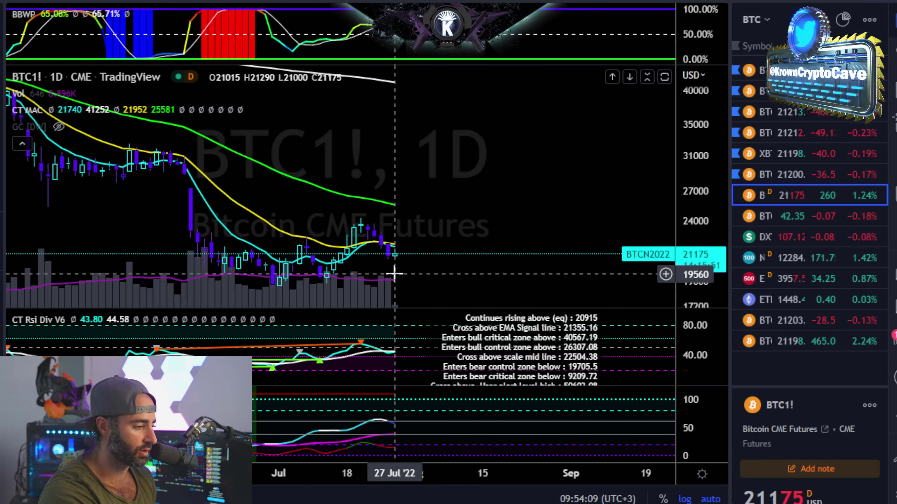
Compare the enlarged The Jewel pane on daily BTC1! with the BTCUSD index, restore the layout, and return to BTC1!
{"action": "double_click", "coordinate": [422, 424]}
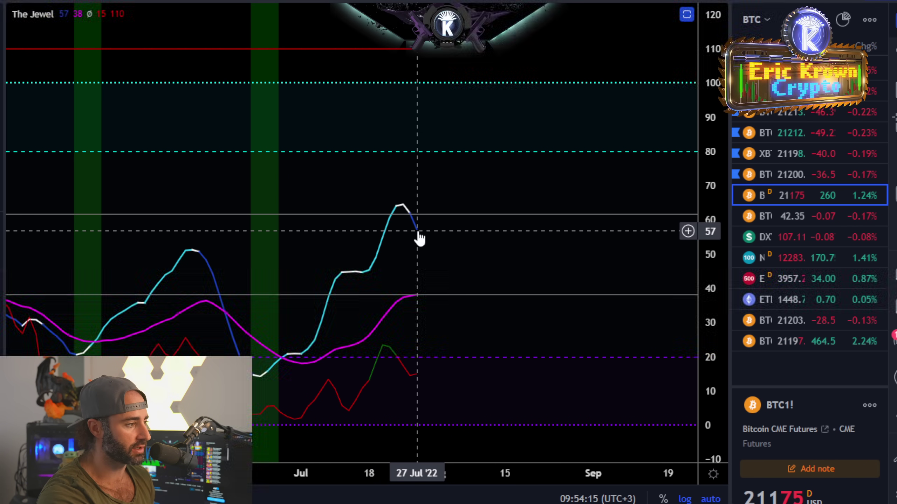
{"action": "left_click", "coordinate": [764, 71]}
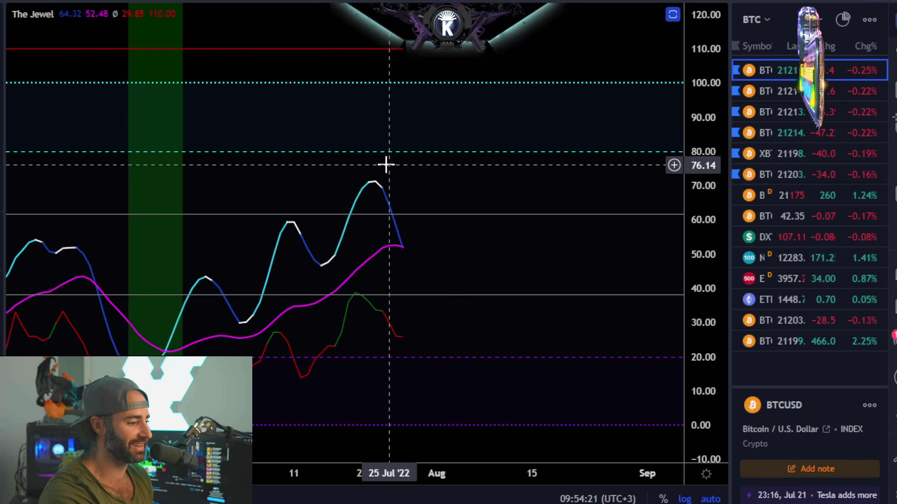
{"action": "double_click", "coordinate": [385, 165]}
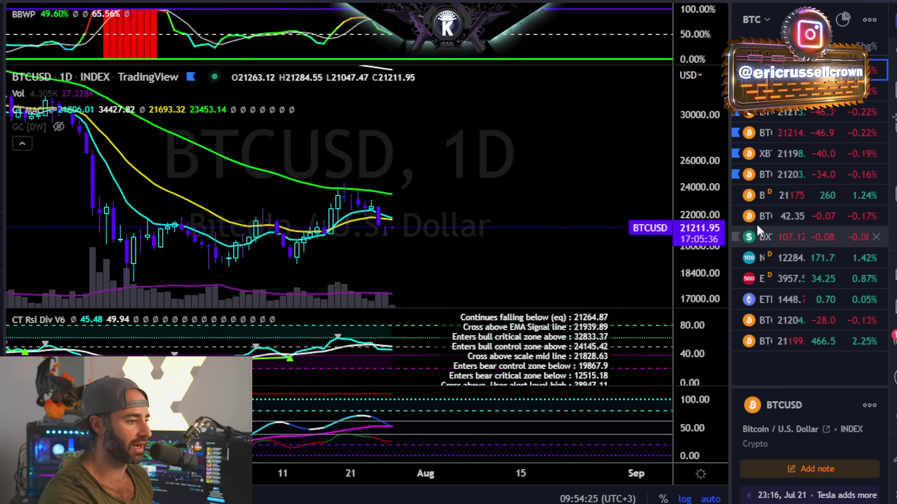
{"action": "left_click", "coordinate": [762, 196]}
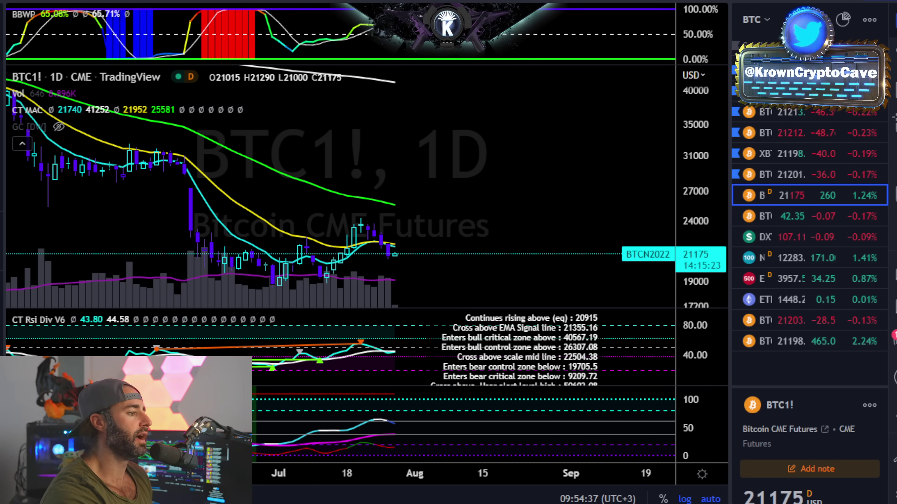
Switch to the Advanced Stoch chart and examine its Advanced Stoch pane full-size on the daily Bitcoin CME Futures timeframe.
{"action": "key", "text": "ctrl+Tab"}
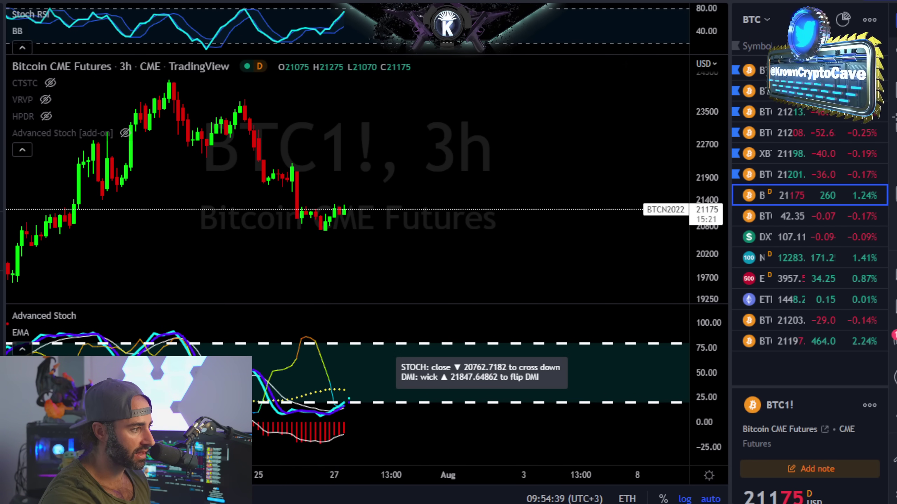
{"action": "key", "text": "ctrl+Tab"}
{"action": "double_click", "coordinate": [367, 360]}
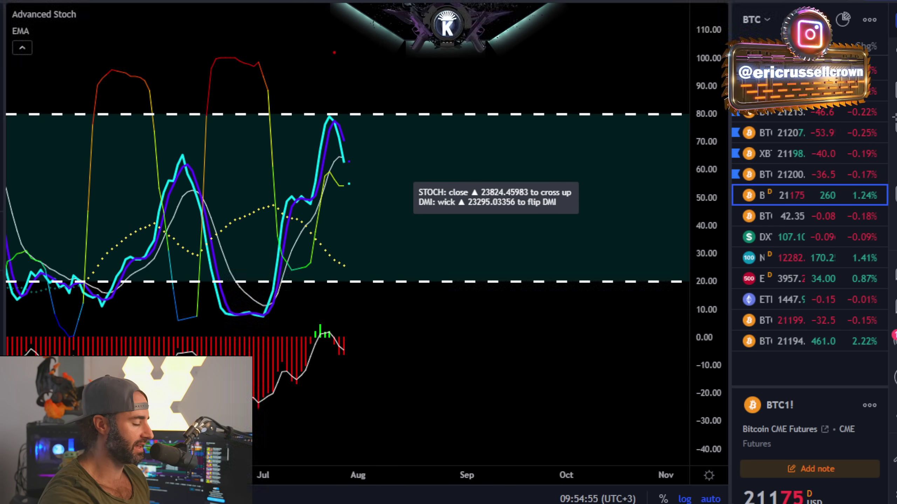
Compare the enlarged Advanced Stoch on a lower and a higher timeframe, return to daily, and restore the multi-pane layout.
{"action": "left_click", "coordinate": [417, 2]}
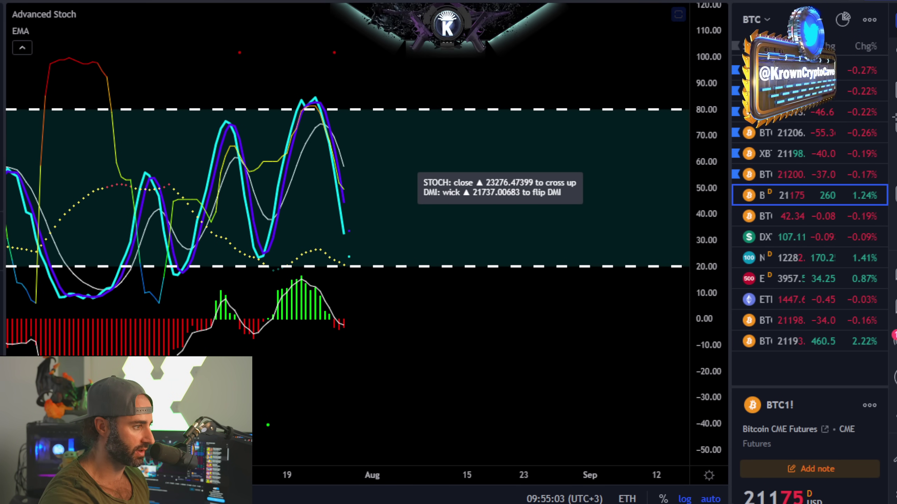
{"action": "left_click", "coordinate": [448, 2]}
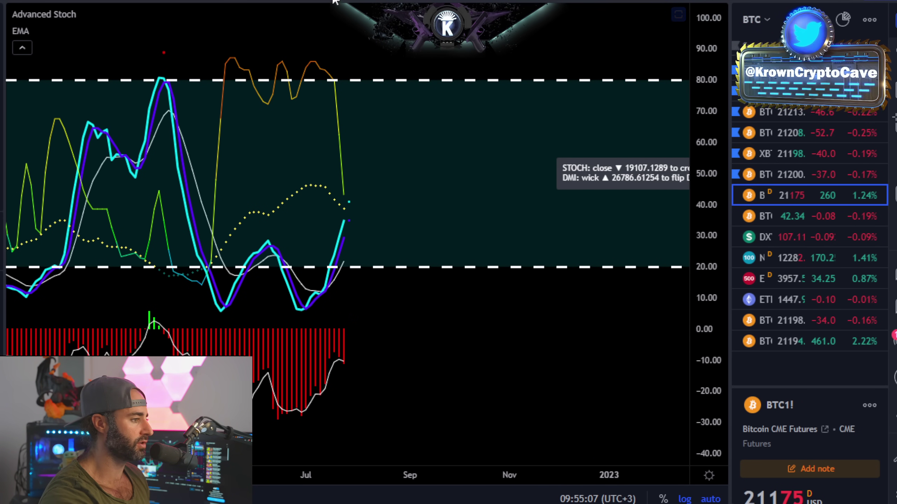
{"action": "left_click", "coordinate": [335, 1]}
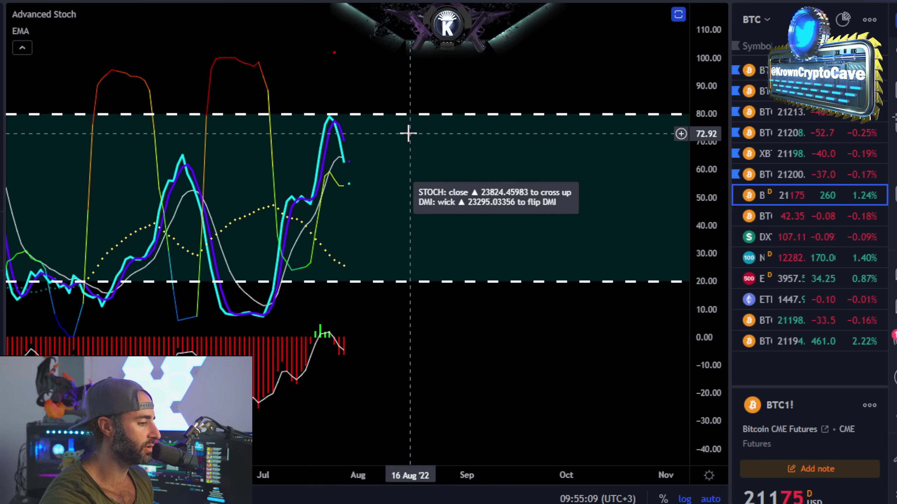
{"action": "double_click", "coordinate": [410, 145]}
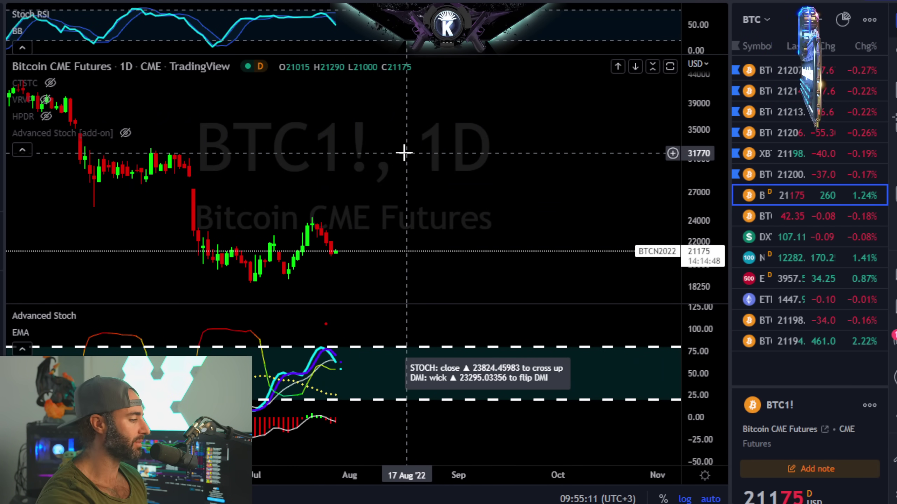
Go back to the moving-average chart of BTC1!, maximize its price pane, and set the timeframe to 4 hours.
{"action": "left_click", "coordinate": [406, 1]}
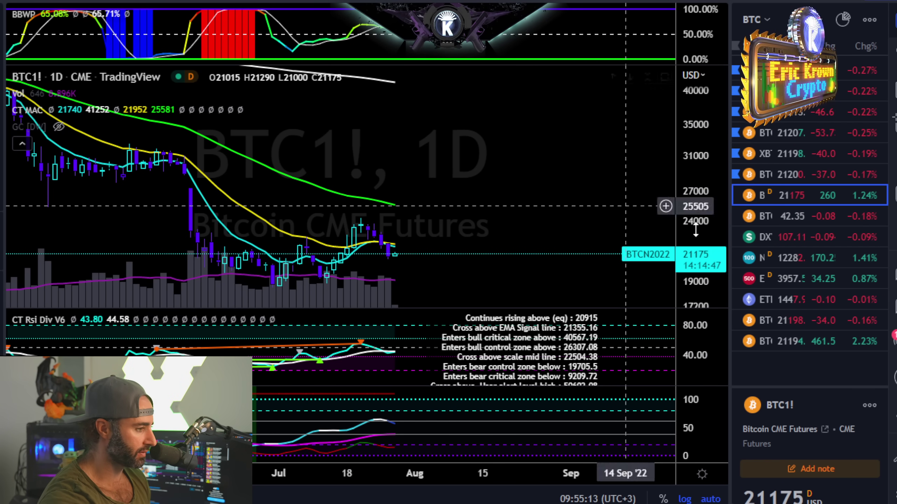
{"action": "double_click", "coordinate": [428, 136]}
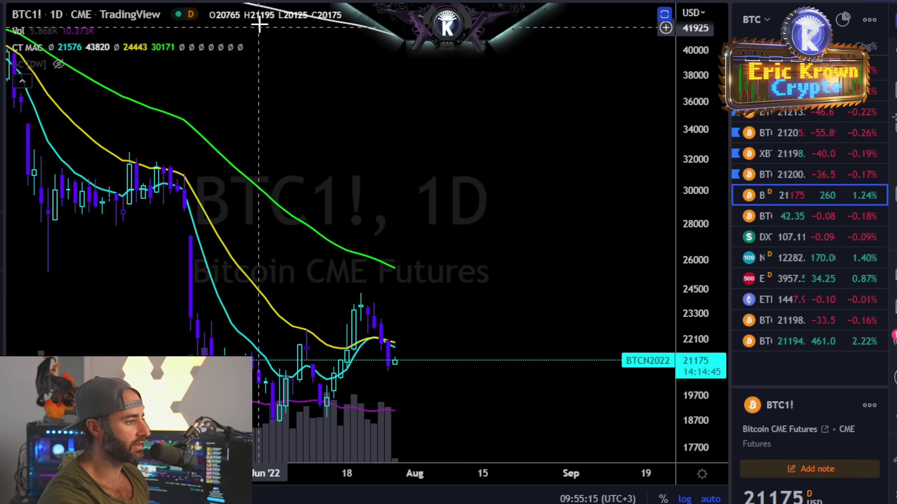
{"action": "left_click", "coordinate": [263, 1]}
{"action": "scroll", "coordinate": [469, 266], "scroll_direction": "down", "scroll_amount": 8}
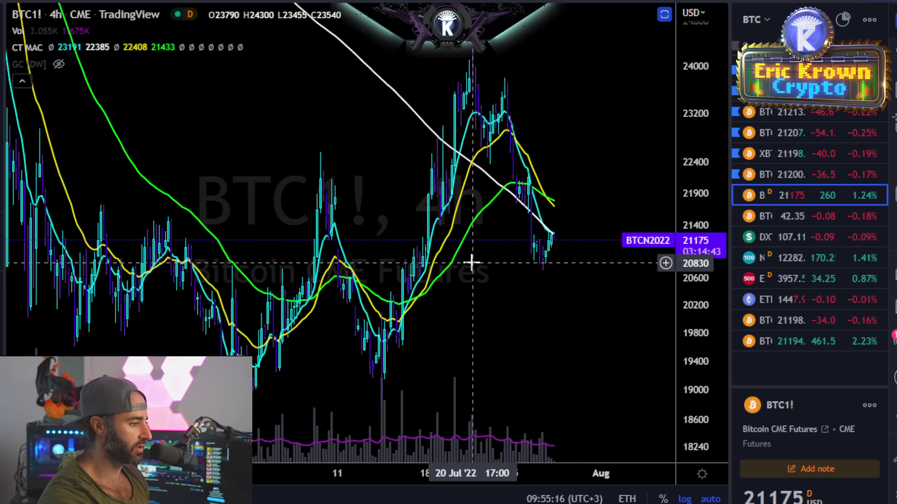
Show the drawings again and extend the lower edge of the rectangle beneath the 0.786 level down to 19625.
{"action": "scroll", "coordinate": [500, 336], "scroll_direction": "up", "scroll_amount": 3}
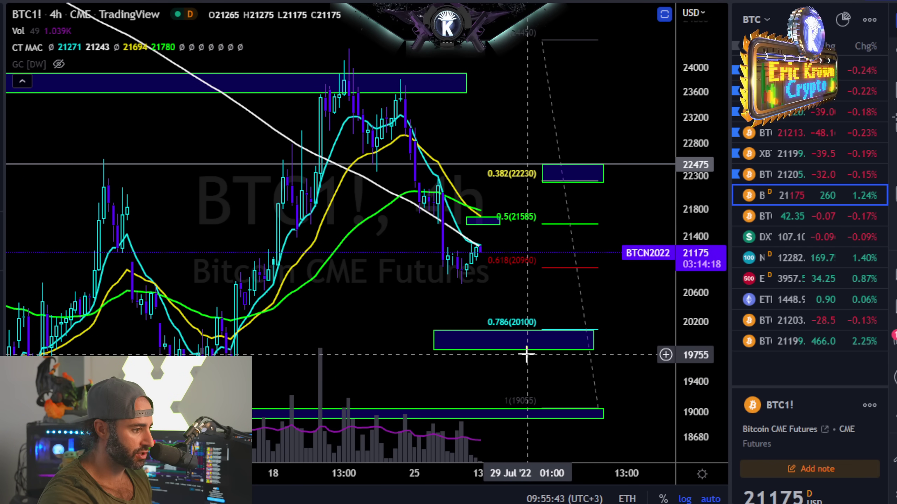
{"action": "left_click_drag", "start_coordinate": [514, 349], "coordinate": [513, 364]}
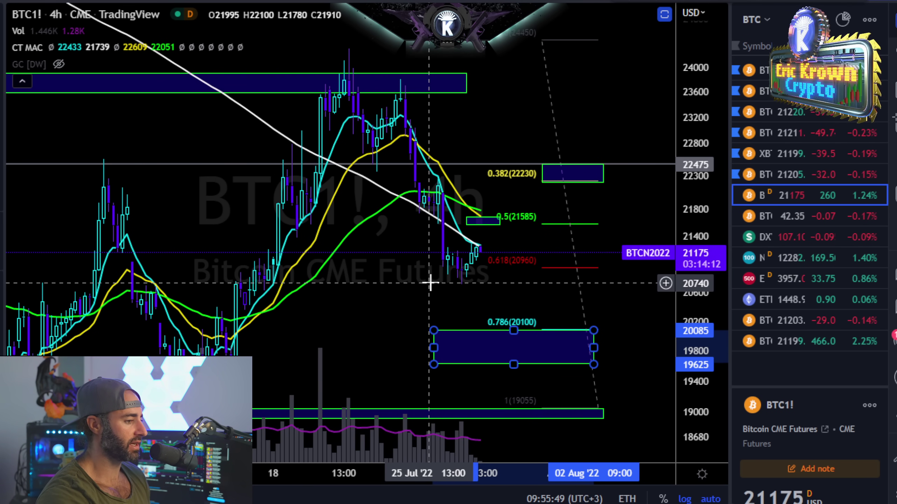
Brush a red projected path from the current price to just above the 0.5 level, down into the 0.786 box, and up near 0.618.
{"action": "left_click", "coordinate": [2, 120]}
{"action": "left_click", "coordinate": [1, 95]}
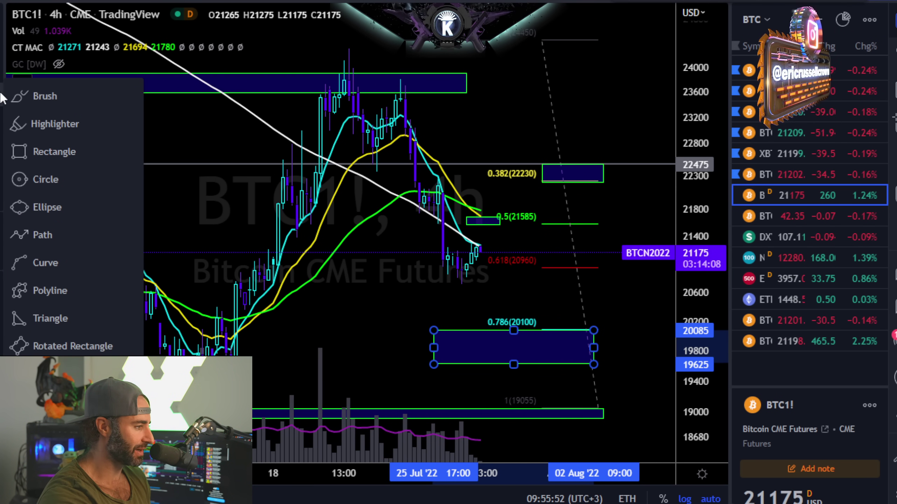
{"action": "left_click", "coordinate": [32, 98]}
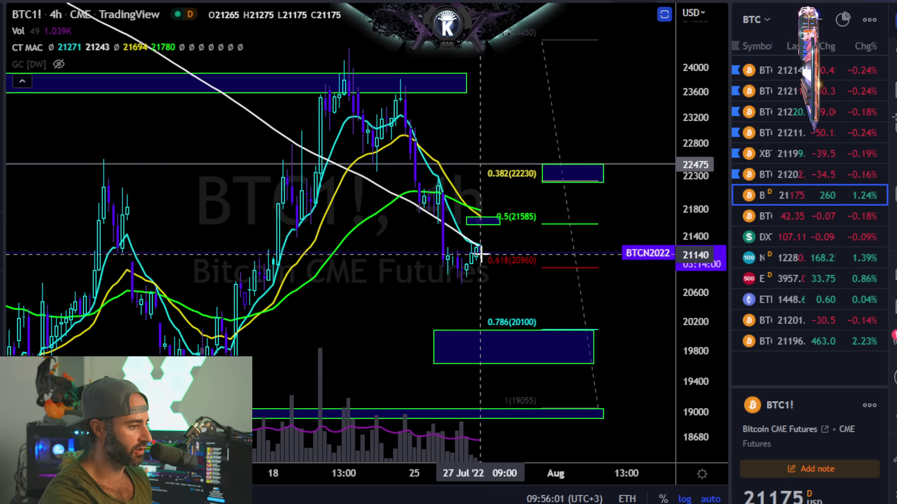
{"action": "mouse_move", "coordinate": [480, 254]}
{"action": "left_mouse_down"}
{"action": "mouse_move", "coordinate": [489, 204]}
{"action": "mouse_move", "coordinate": [512, 368]}
{"action": "mouse_move", "coordinate": [531, 268]}
{"action": "left_mouse_up"}
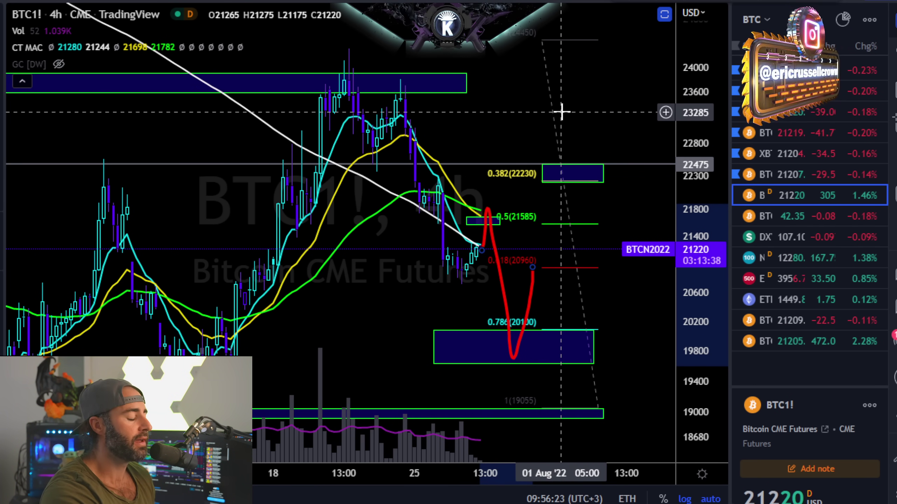
{"action": "scroll", "coordinate": [439, 274], "scroll_direction": "down", "scroll_amount": 1}
{"action": "scroll", "coordinate": [439, 273], "scroll_direction": "down", "scroll_amount": 1}
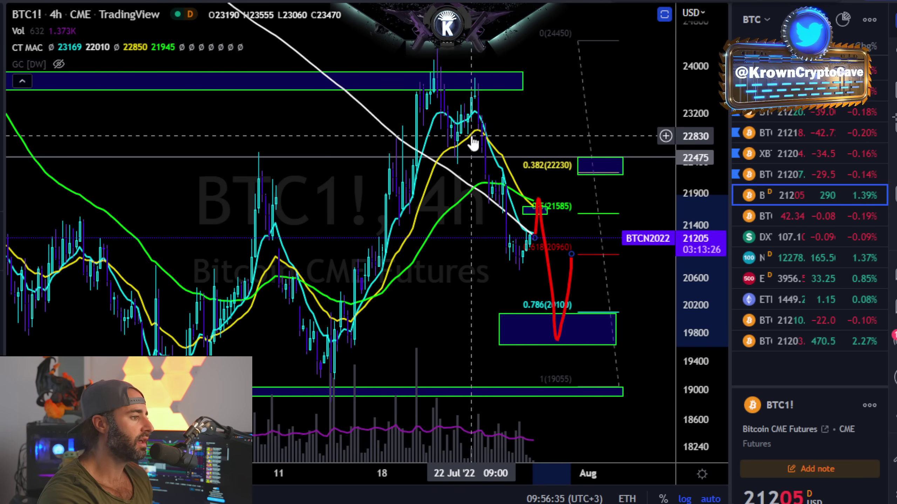
Switch to the Advanced Stoch chart, load the BTCUSD index on the weekly timeframe, and examine the Advanced Stoch pane full-size.
{"action": "key", "text": "ctrl+Tab"}
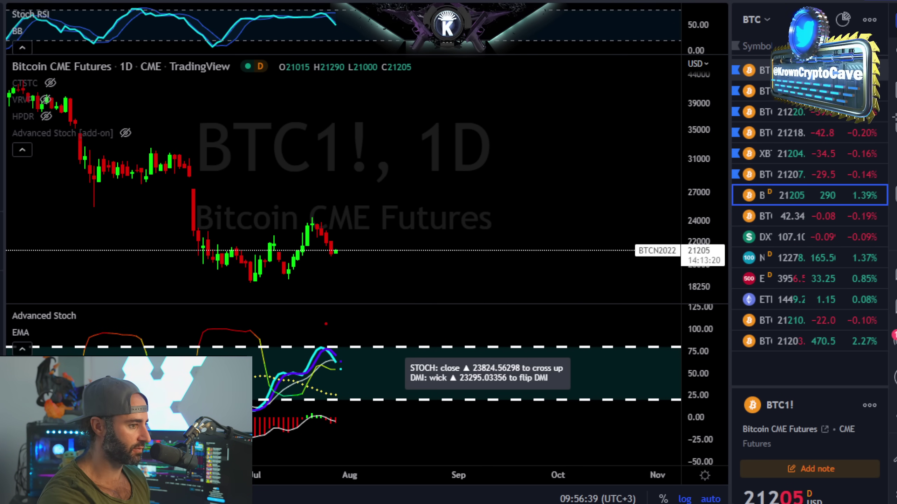
{"action": "left_click", "coordinate": [809, 70]}
{"action": "left_click", "coordinate": [282, 1]}
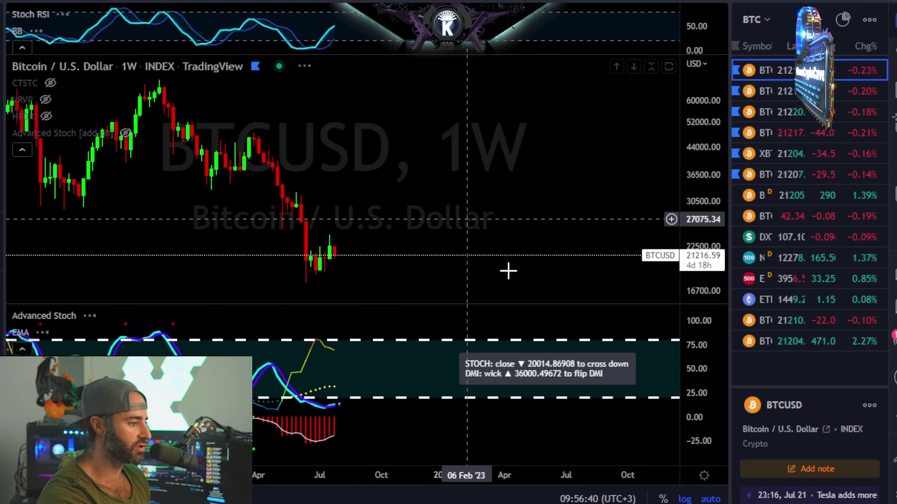
{"action": "double_click", "coordinate": [372, 376]}
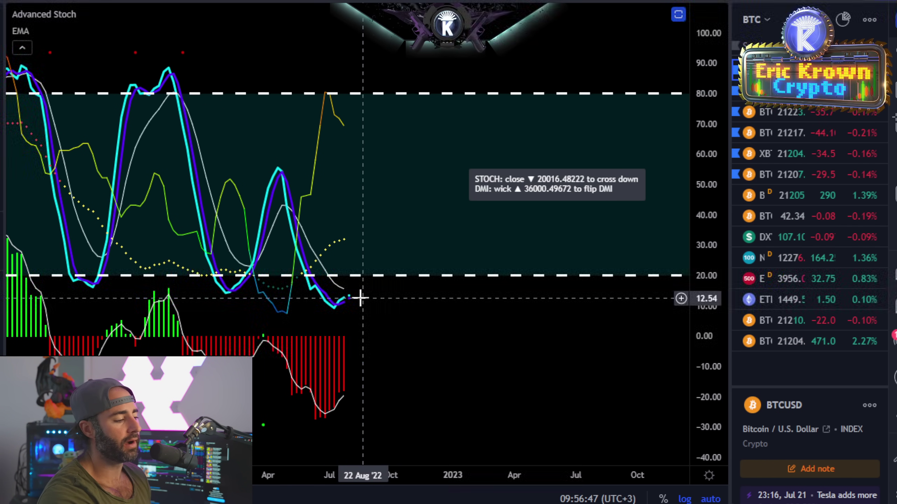
Examine the weekly Advanced Stoch history of BTCUSD back through its earliest cycles and restore the pane to normal size.
{"action": "scroll", "coordinate": [373, 364], "scroll_direction": "down", "scroll_amount": 5}
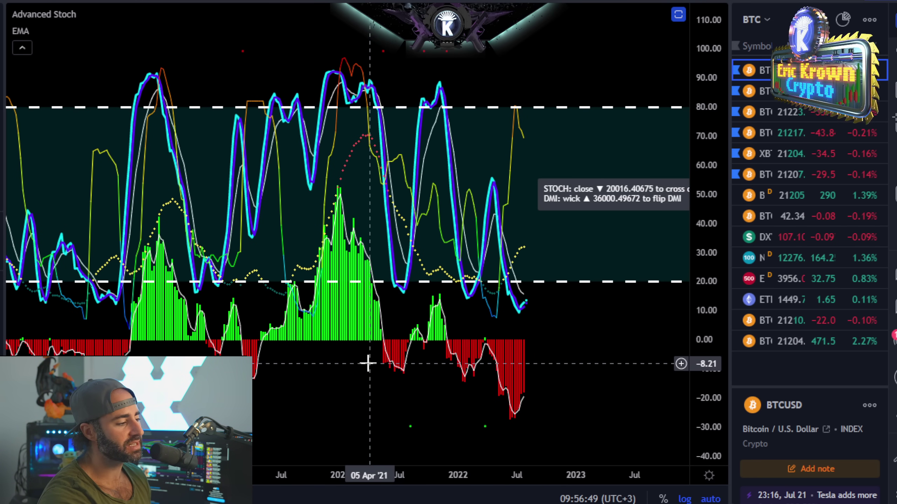
{"action": "scroll", "coordinate": [367, 364], "scroll_direction": "down", "scroll_amount": 3}
{"action": "scroll", "coordinate": [459, 324], "scroll_direction": "down", "scroll_amount": 3}
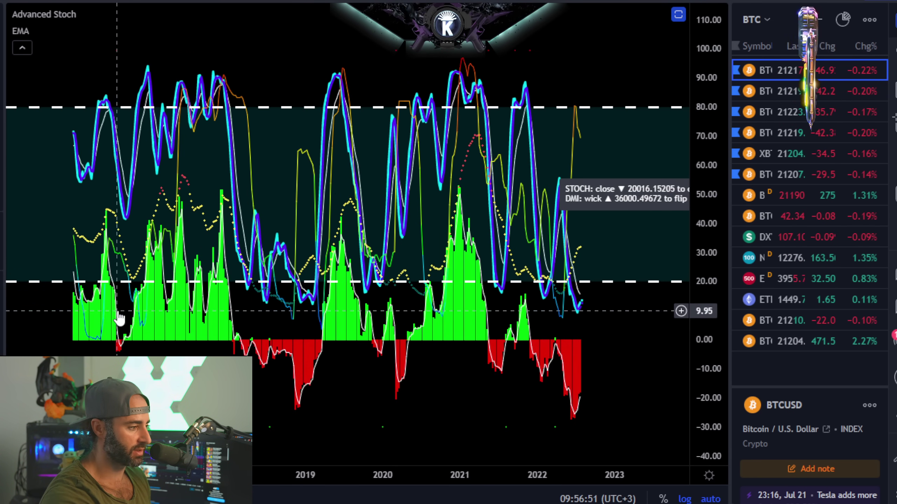
{"action": "scroll", "coordinate": [425, 347], "scroll_direction": "down", "scroll_amount": 4}
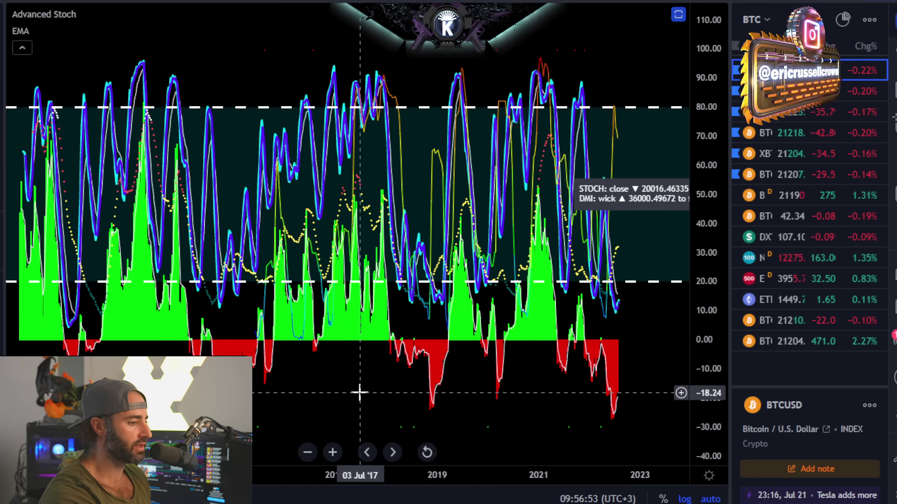
{"action": "scroll", "coordinate": [359, 393], "scroll_direction": "up", "scroll_amount": 2}
{"action": "scroll", "coordinate": [359, 392], "scroll_direction": "up", "scroll_amount": 4}
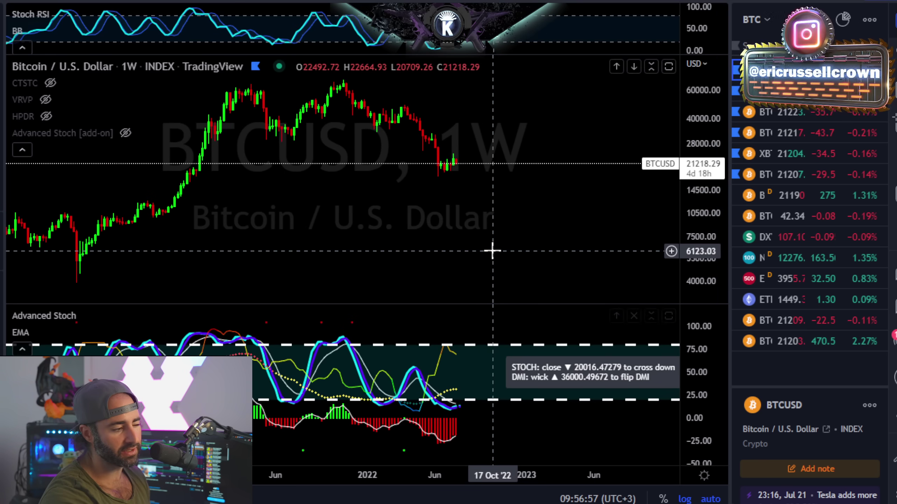
{"action": "double_click", "coordinate": [490, 250]}
Set the BTCUSD Advanced Stoch chart to the 5-day timeframe.
{"action": "scroll", "coordinate": [407, 316], "scroll_direction": "up", "scroll_amount": 3}
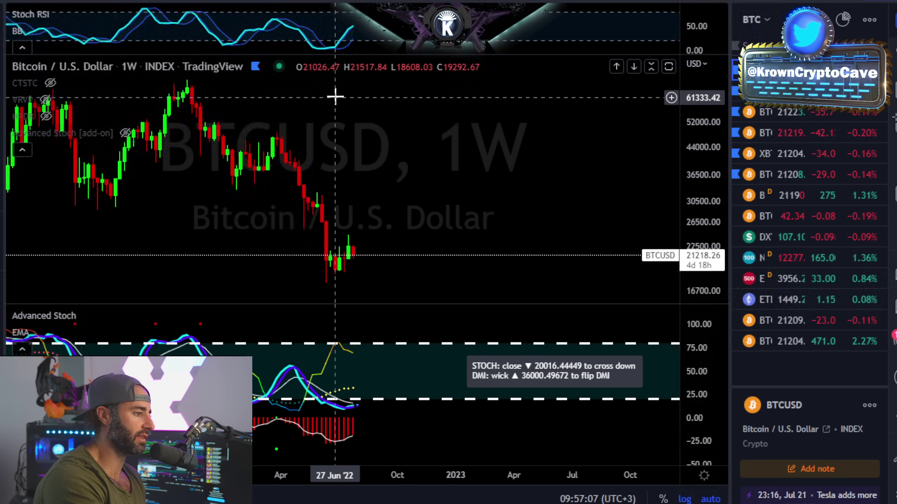
{"action": "left_click", "coordinate": [369, 1]}
{"action": "key", "text": "Return"}
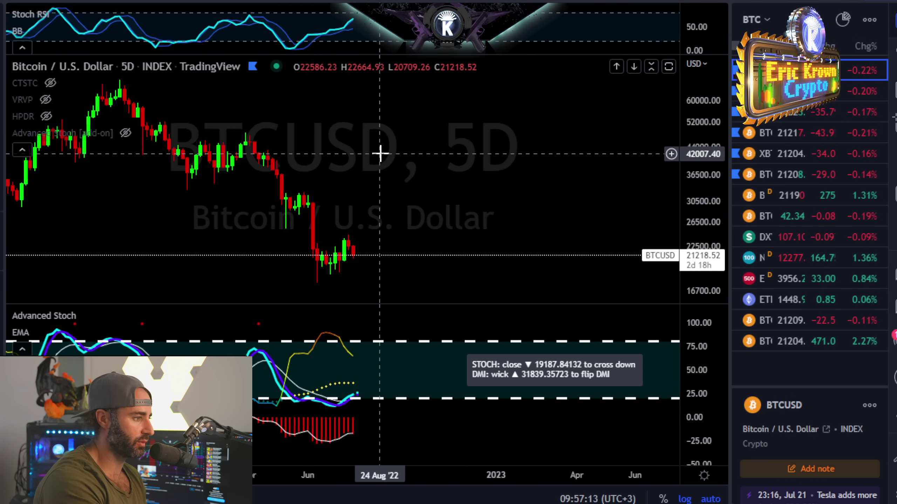
Switch to the moving-average chart, load the BTCUSD index on the weekly timeframe, and restore its indicator panes.
{"action": "key", "text": "ctrl+Tab"}
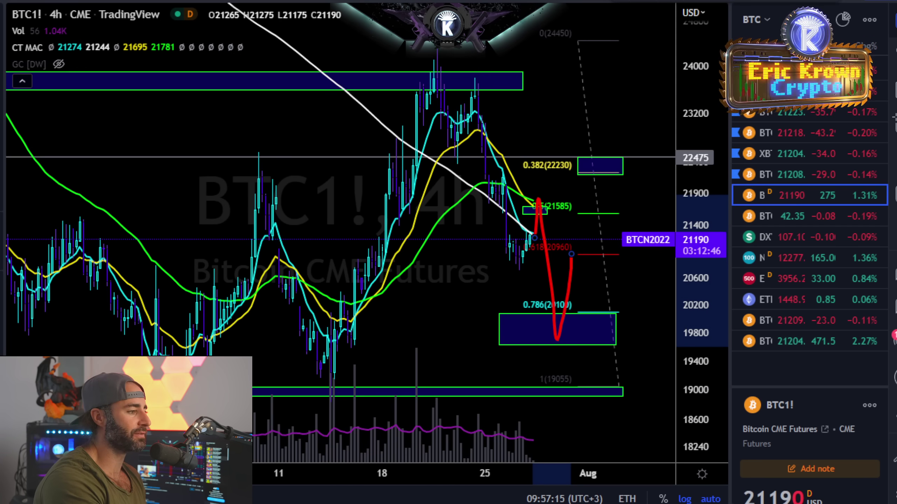
{"action": "left_click", "coordinate": [105, 1]}
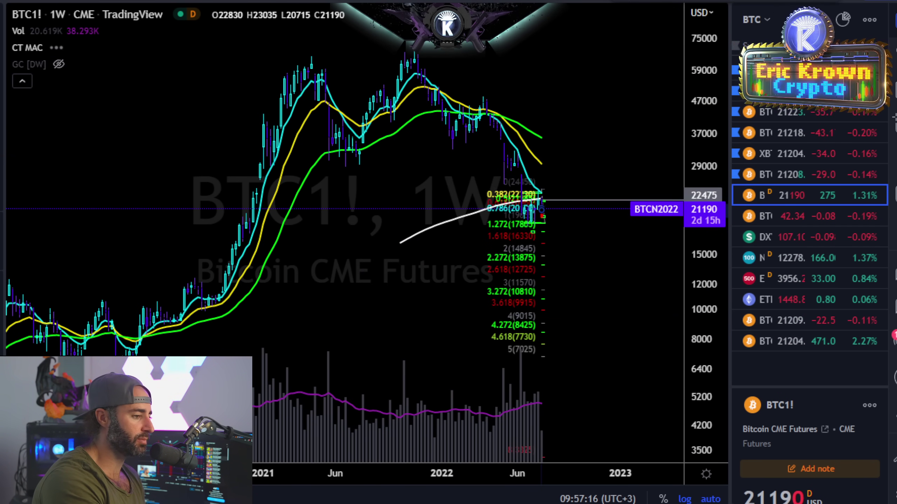
{"action": "left_click", "coordinate": [1, 377]}
{"action": "left_click", "coordinate": [759, 71]}
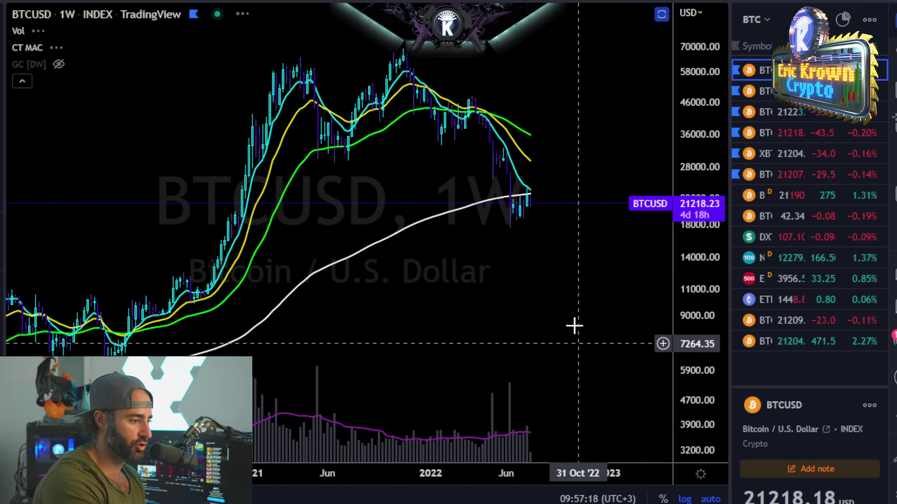
{"action": "double_click", "coordinate": [572, 298]}
{"action": "scroll", "coordinate": [546, 342], "scroll_direction": "up", "scroll_amount": 3}
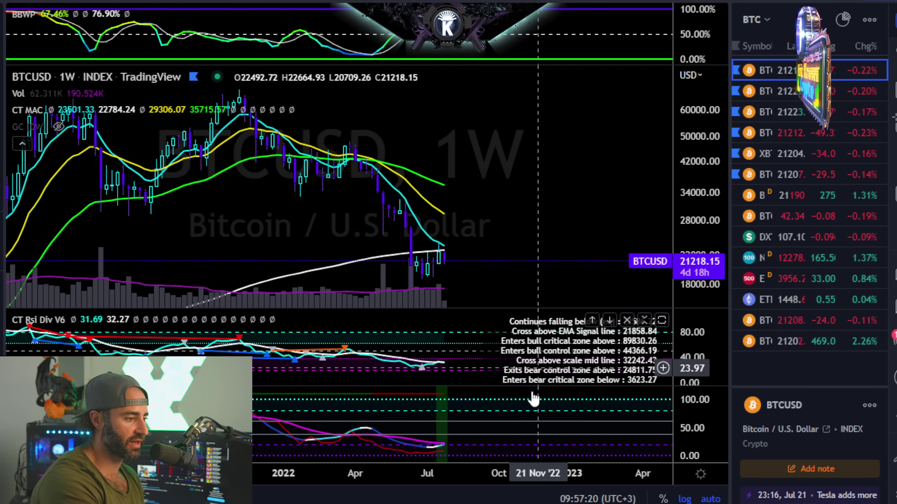
Examine The Jewel indicator full-size on weekly BTCUSD, comparing its full history with the most recent swings, and restore the pane.
{"action": "double_click", "coordinate": [473, 427]}
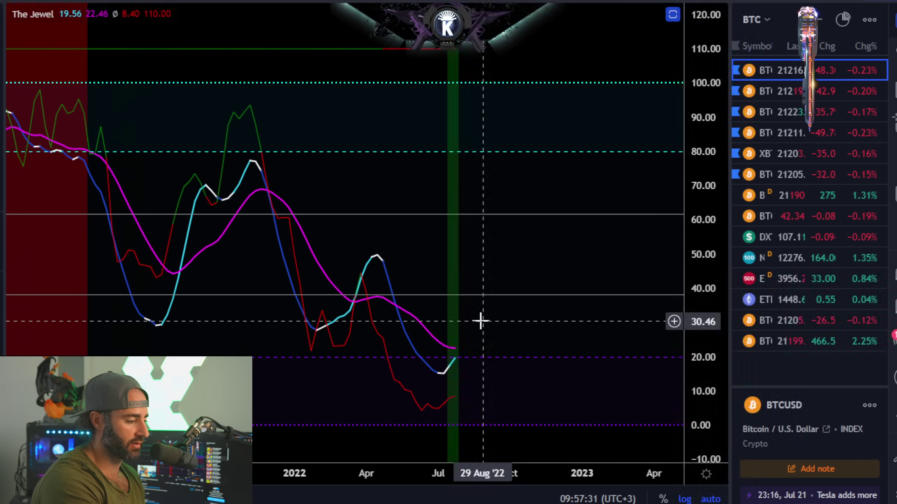
{"action": "scroll", "coordinate": [480, 321], "scroll_direction": "down", "scroll_amount": 10}
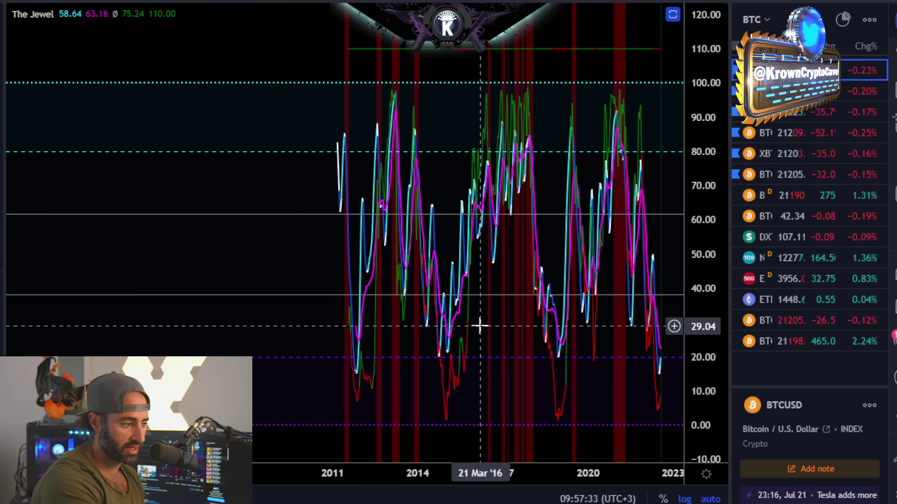
{"action": "scroll", "coordinate": [388, 369], "scroll_direction": "up", "scroll_amount": 3}
{"action": "scroll", "coordinate": [313, 387], "scroll_direction": "down", "scroll_amount": 2}
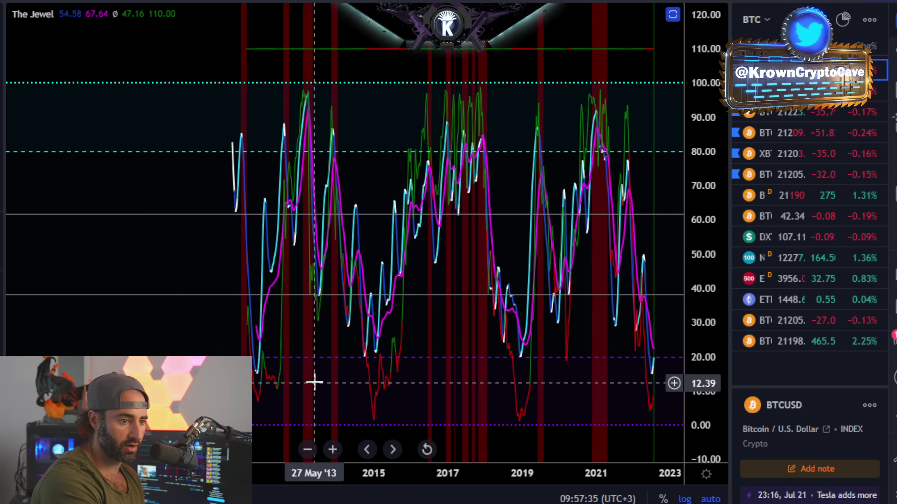
{"action": "scroll", "coordinate": [314, 382], "scroll_direction": "down", "scroll_amount": 2}
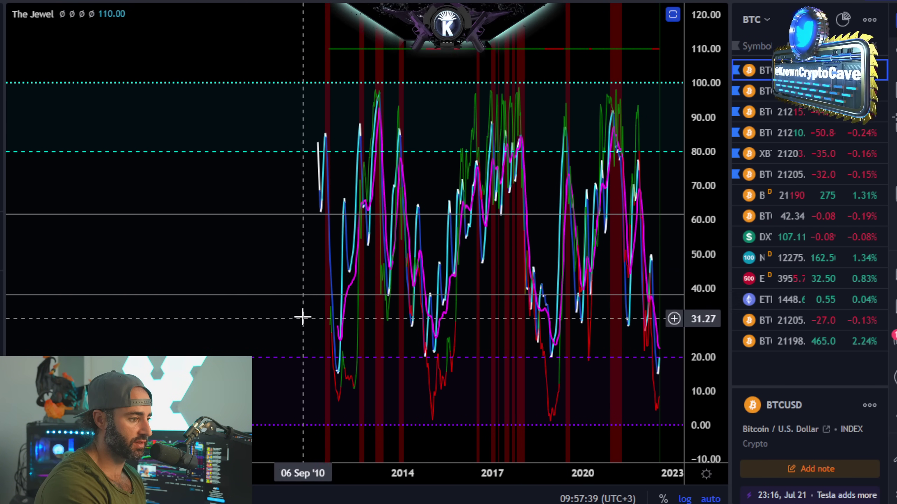
{"action": "scroll", "coordinate": [304, 318], "scroll_direction": "up", "scroll_amount": 10}
{"action": "double_click", "coordinate": [600, 251]}
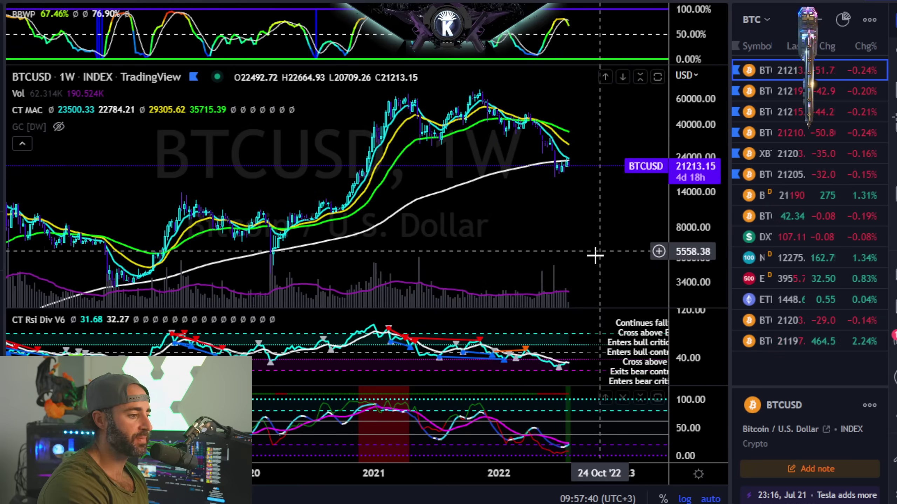
{"action": "scroll", "coordinate": [595, 255], "scroll_direction": "up", "scroll_amount": 3}
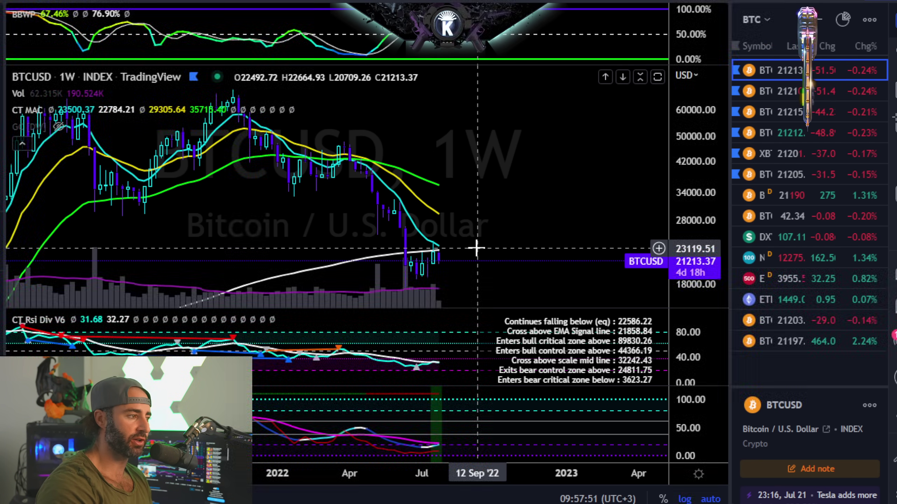
{"action": "double_click", "coordinate": [465, 427]}
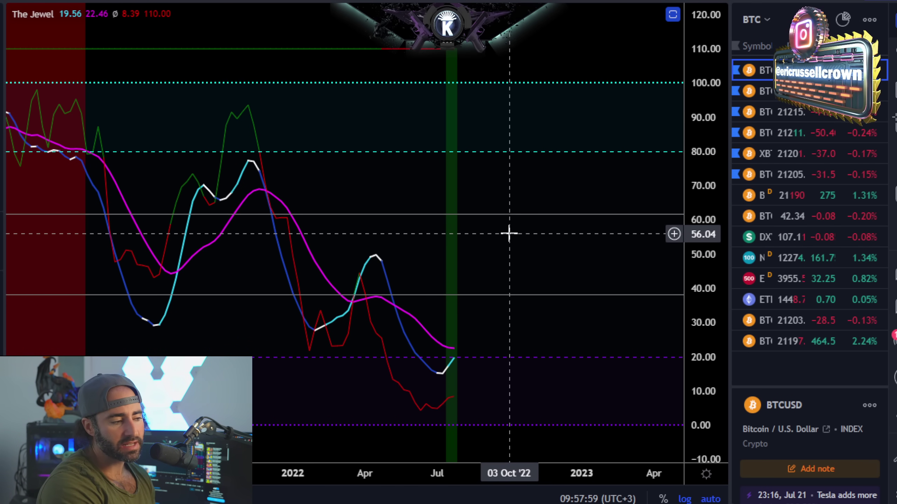
{"action": "double_click", "coordinate": [487, 203]}
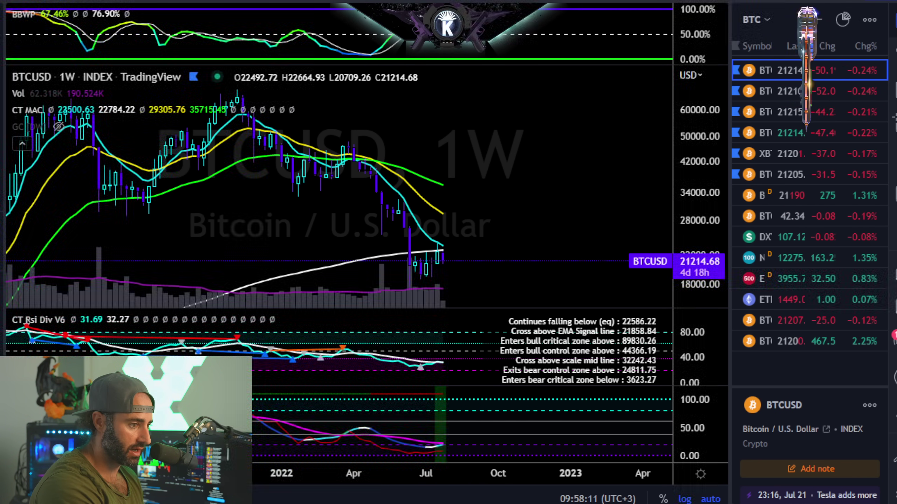
Switch to the crypto market dashboard and examine Bitcoin's funding rates and global open interest charts.
{"action": "key", "text": "ctrl+Tab"}
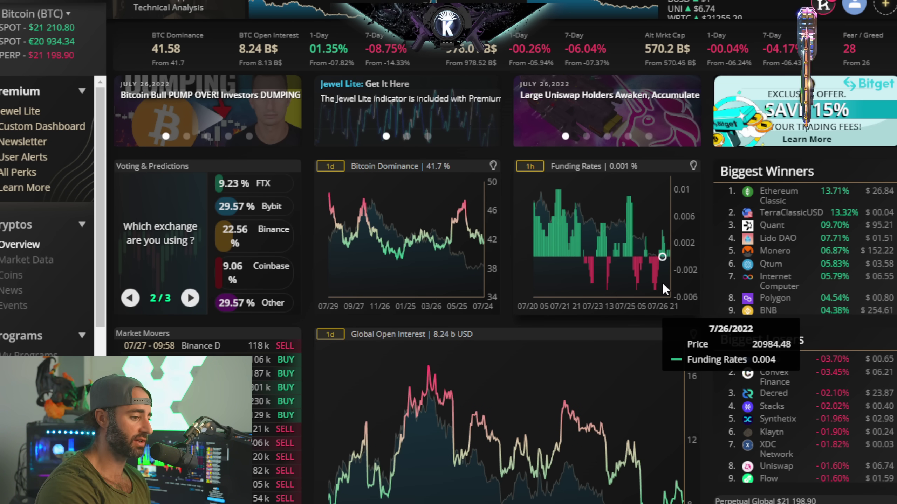
{"action": "scroll", "coordinate": [660, 311], "scroll_direction": "down", "scroll_amount": 5}
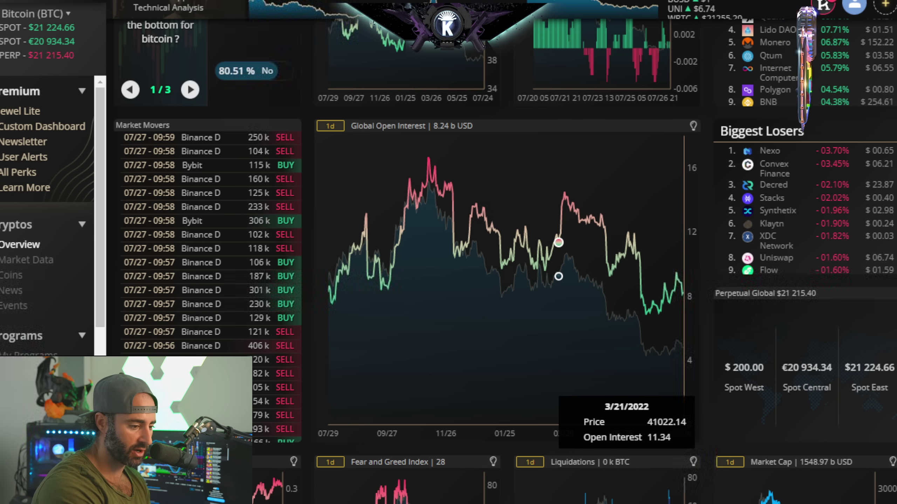
{"action": "scroll", "coordinate": [558, 248], "scroll_direction": "down", "scroll_amount": 1}
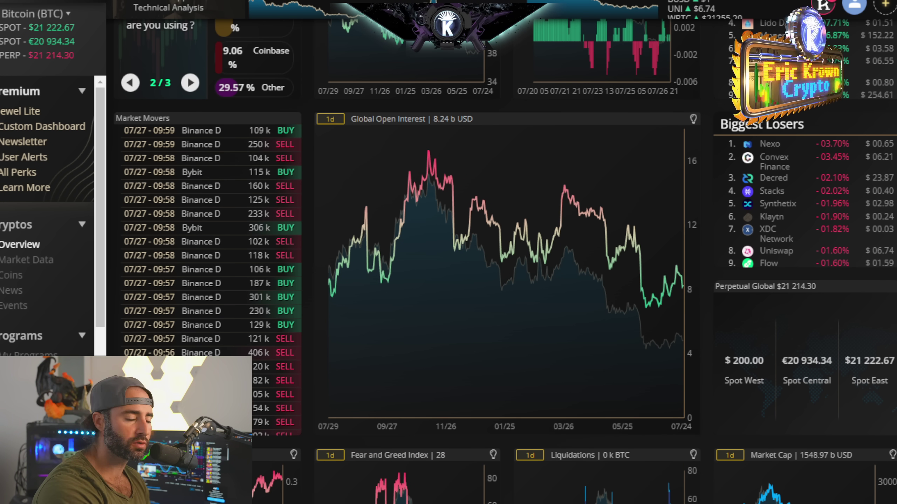
Return to the BTCUSD moving-average chart and set its timeframe to 4 hours.
{"action": "key", "text": "ctrl+Tab"}
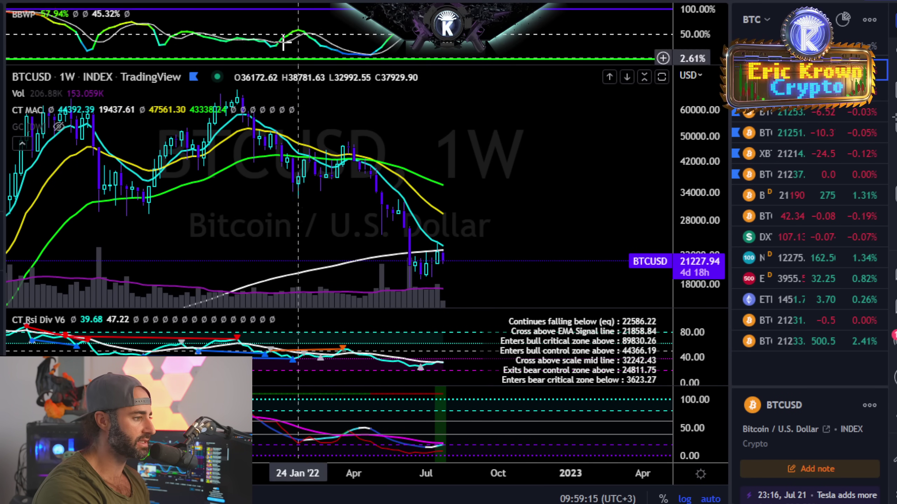
{"action": "left_click", "coordinate": [244, 1]}
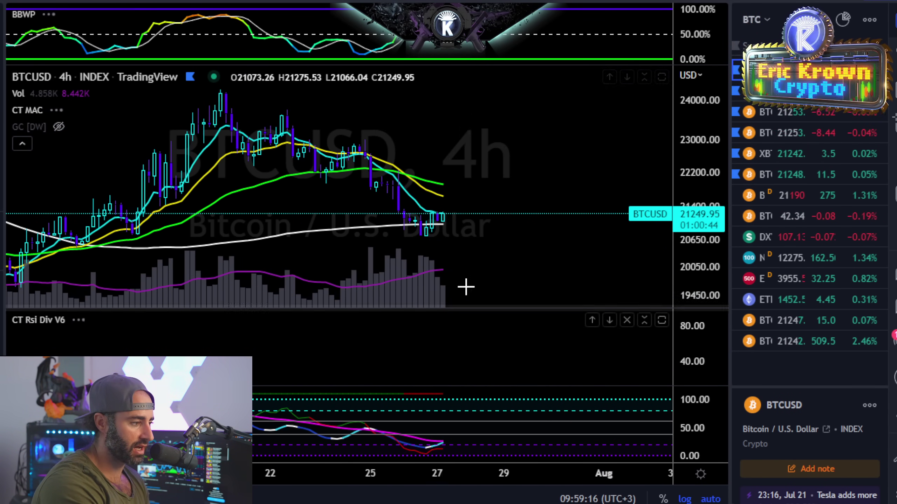
{"action": "scroll", "coordinate": [471, 281], "scroll_direction": "down", "scroll_amount": 3}
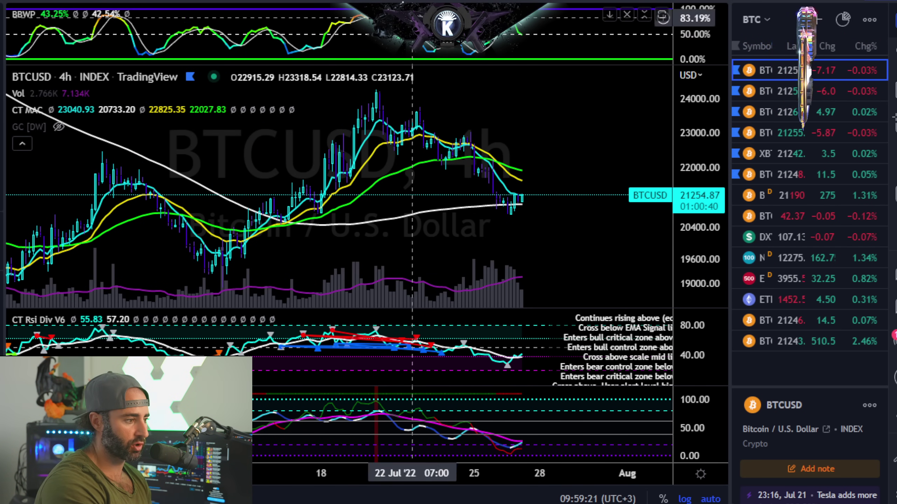
Switch to the Advanced Stoch chart and load the BTC1! CME futures on the 4-hour timeframe.
{"action": "left_click", "coordinate": [402, 1]}
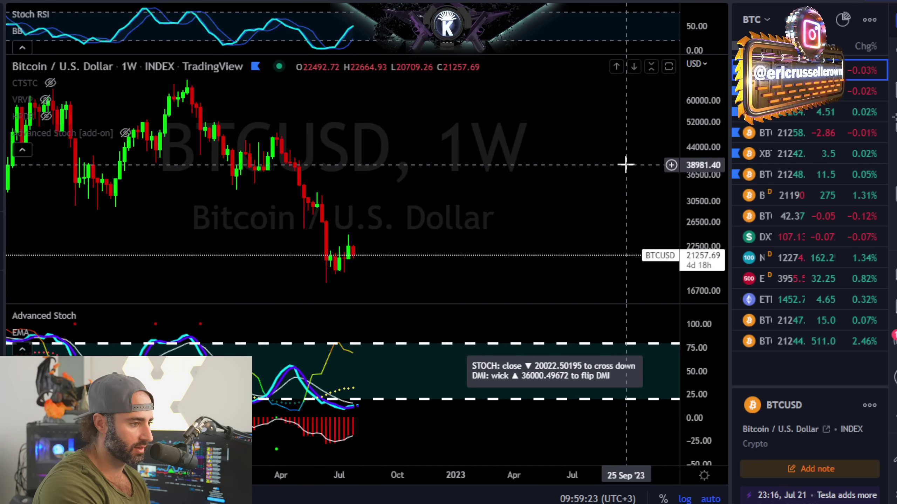
{"action": "left_click", "coordinate": [815, 198]}
{"action": "left_click", "coordinate": [388, 1]}
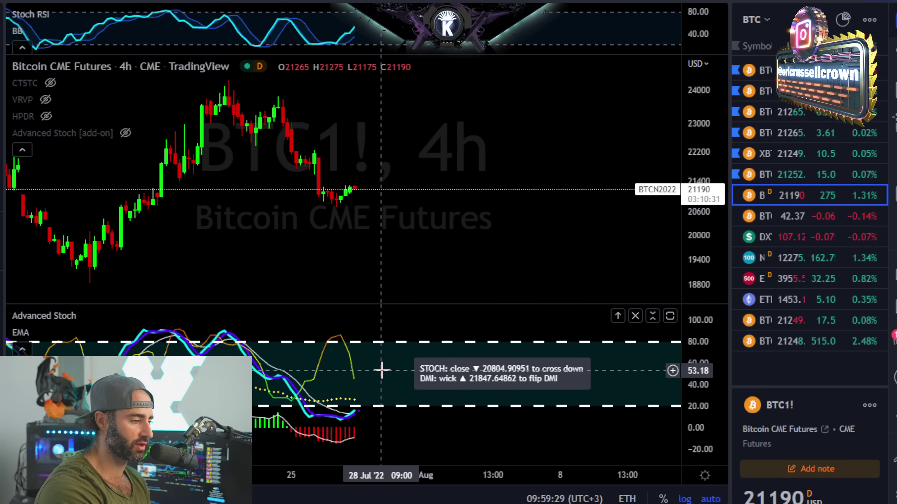
Examine the Advanced Stoch pane of BTC1! full-size on the 4-hour timeframe, a shorter one, and a longer one.
{"action": "double_click", "coordinate": [381, 370]}
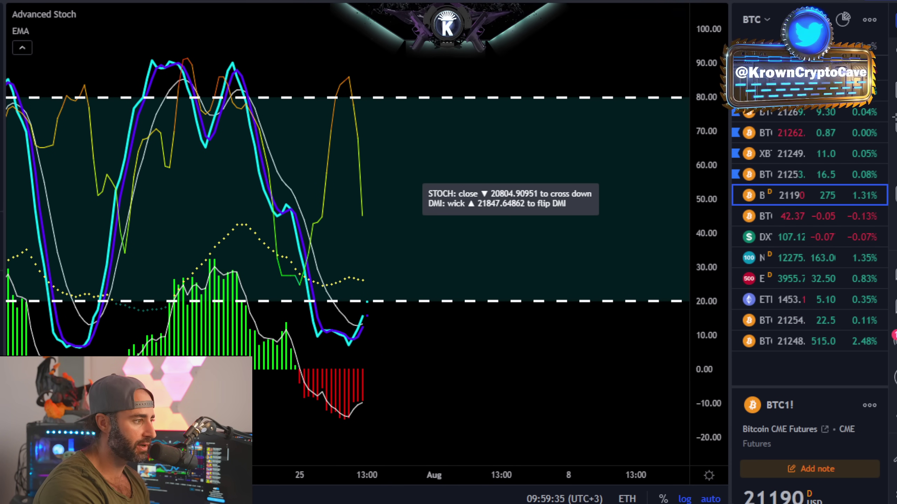
{"action": "left_click", "coordinate": [233, 0]}
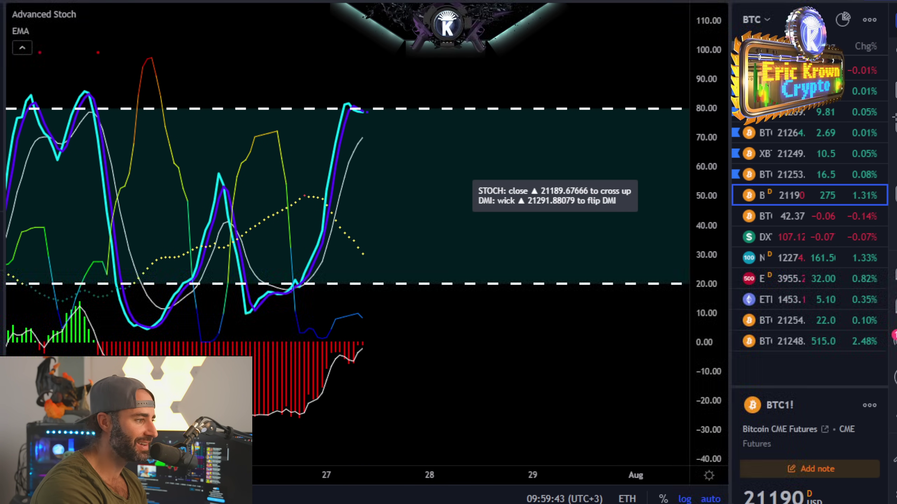
{"action": "left_click", "coordinate": [458, 1]}
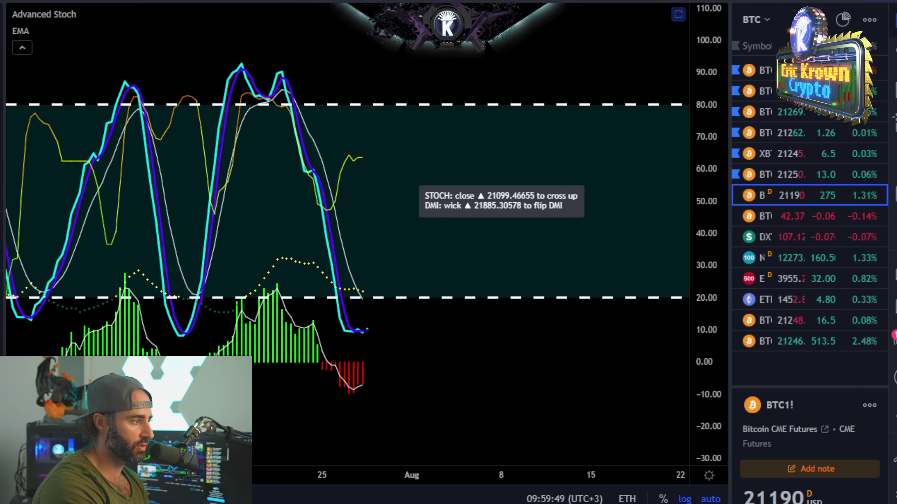
Go back to the BTCUSD moving-average chart, review its 4-hour price action, and set the timeframe to 1 hour.
{"action": "left_click", "coordinate": [459, 1]}
{"action": "scroll", "coordinate": [458, 270], "scroll_direction": "up", "scroll_amount": 5}
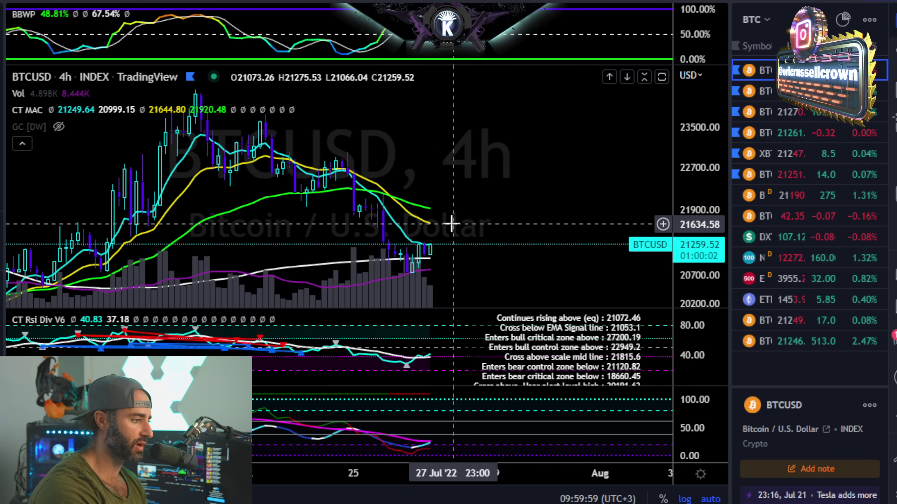
{"action": "scroll", "coordinate": [454, 182], "scroll_direction": "down", "scroll_amount": 3}
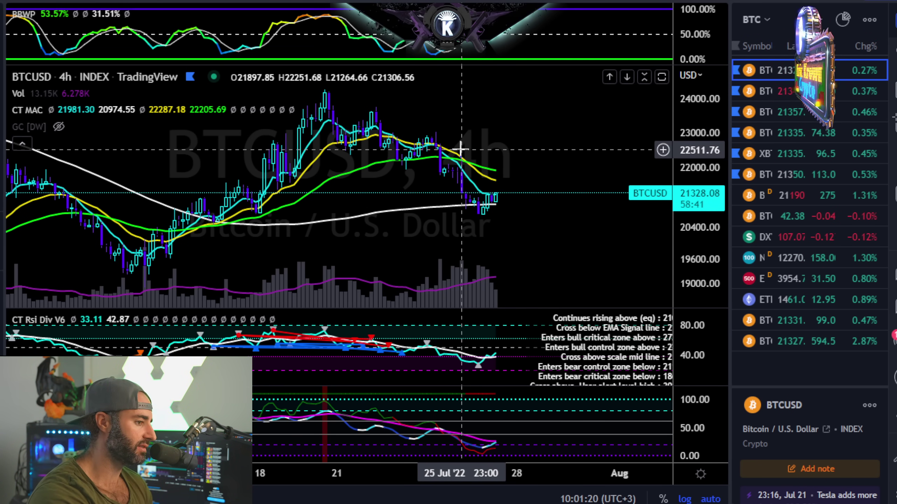
{"action": "left_click", "coordinate": [226, 1]}
{"action": "scroll", "coordinate": [530, 205], "scroll_direction": "up", "scroll_amount": 5}
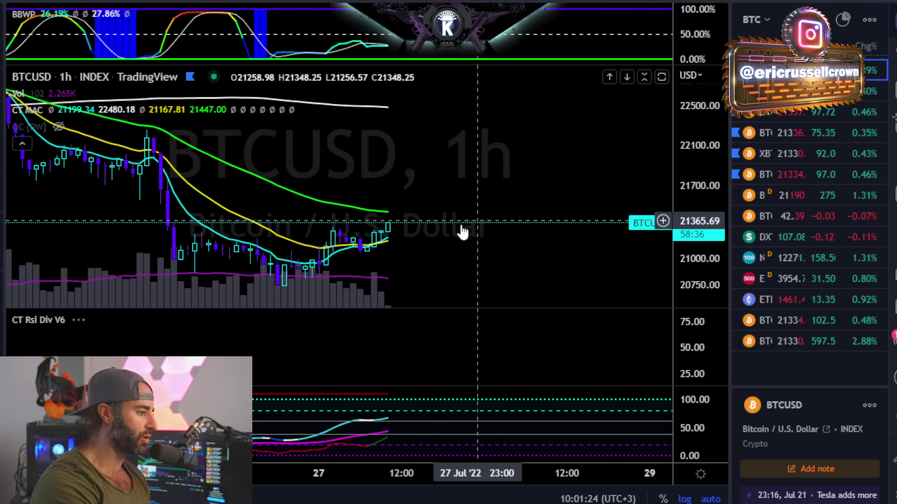